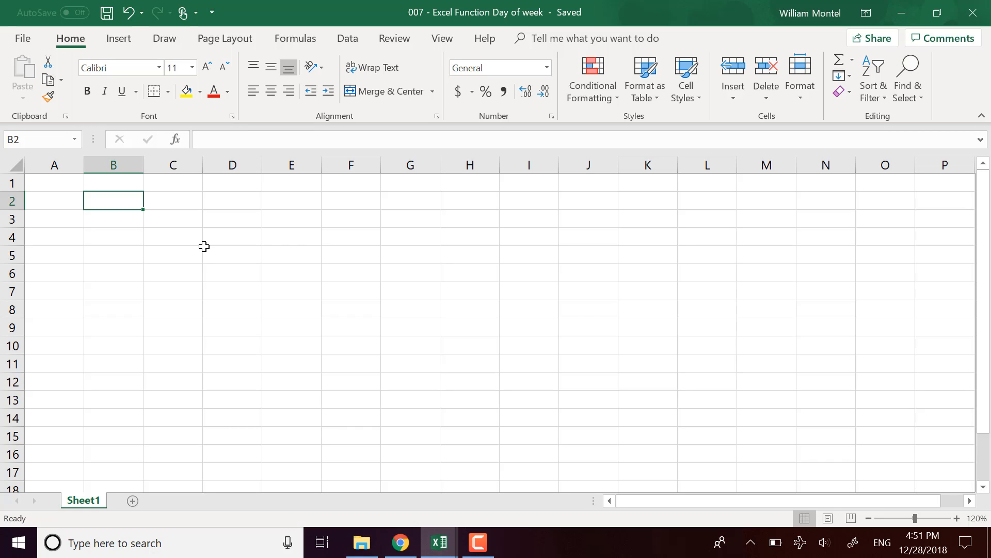
Enter the formula =TODAY() in cell B2 and widen column B slightly
text(=today(à)
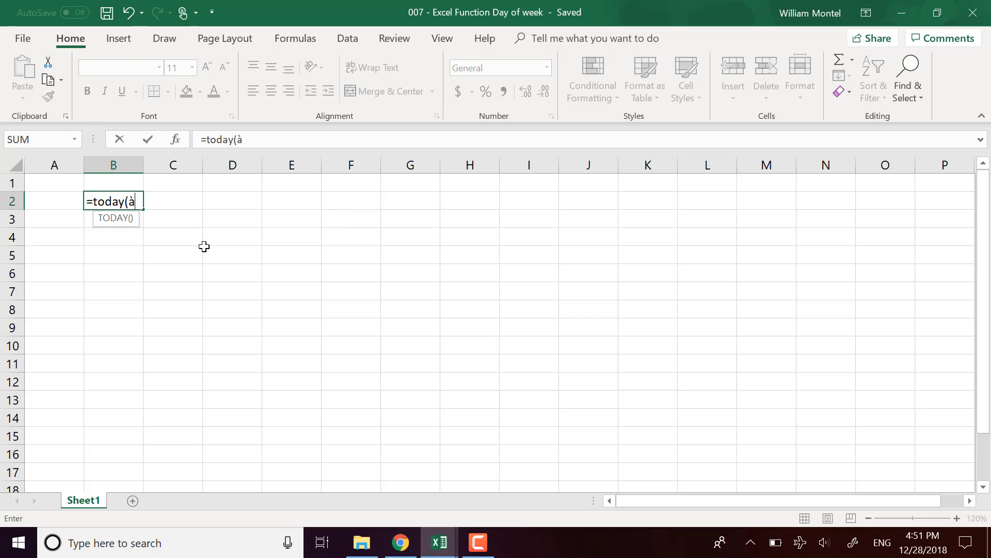
key(BackSpace)
key(Return)
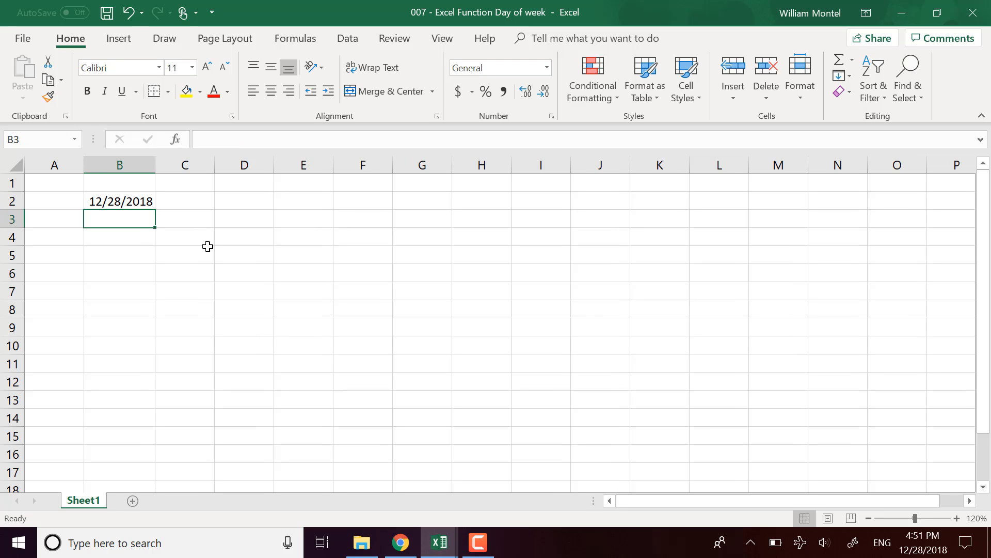
drag(155, 165, 166, 165)
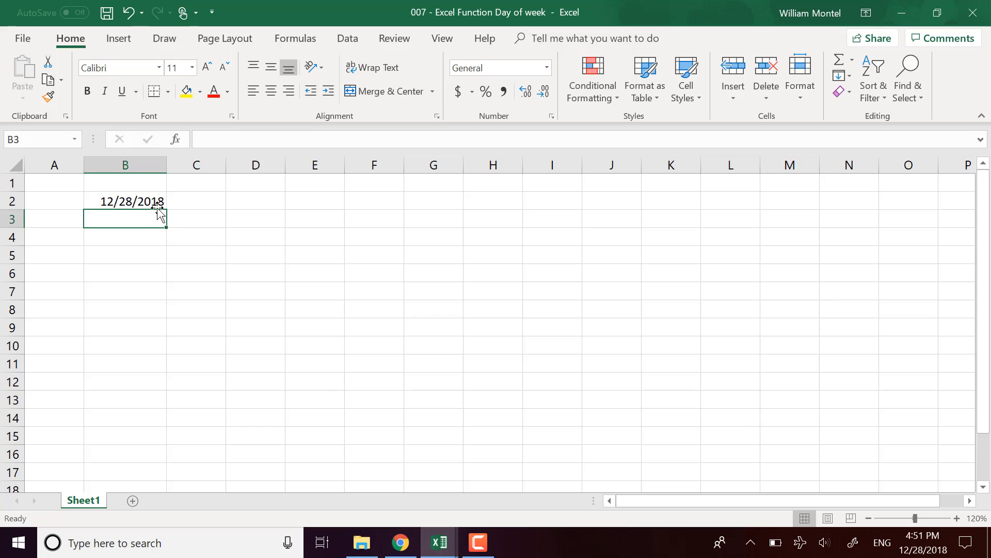
Enter the formula =B2 in cell D2 to reference today's date
click(266, 203)
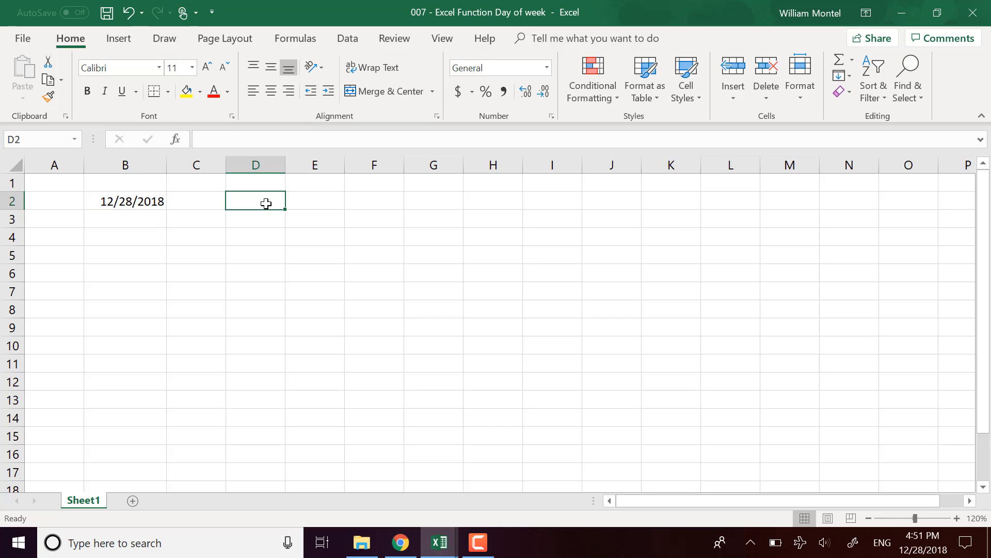
text(=)
key(Left)
key(Left)
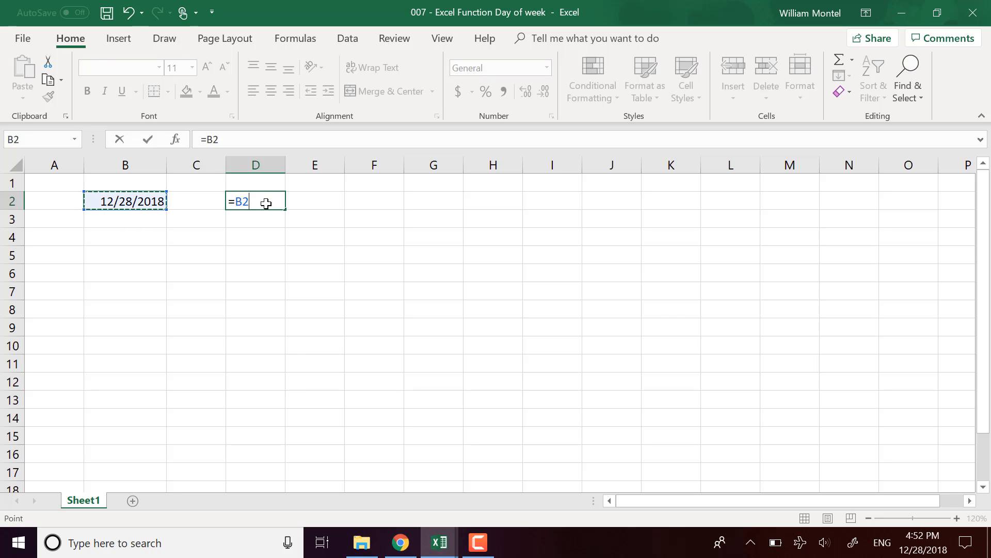
key(Return)
Apply the Long Date format to cell D2 and widen column D slightly
mouse_move(266, 203)
mouse_down()
mouse_move(301, 194)
mouse_move(271, 201)
mouse_up()
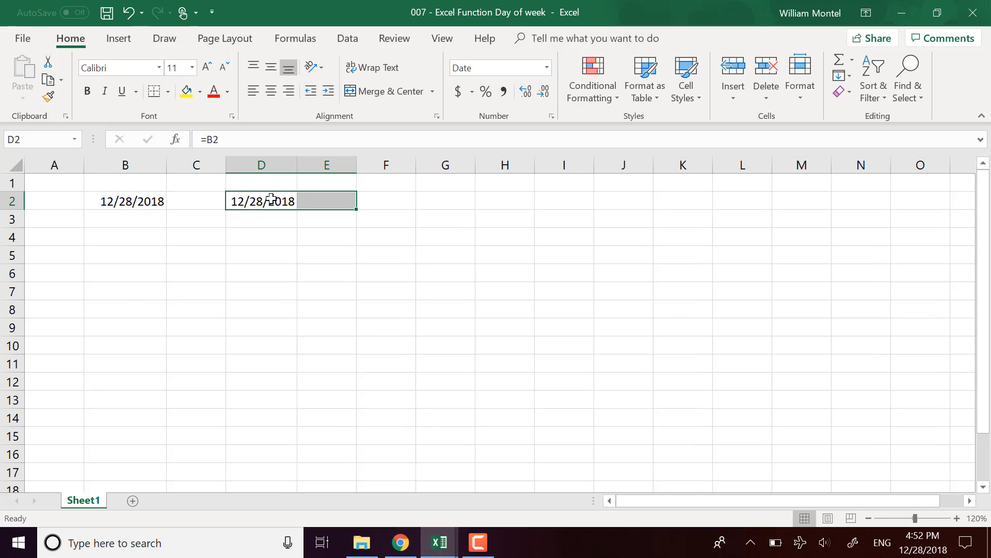
click(546, 68)
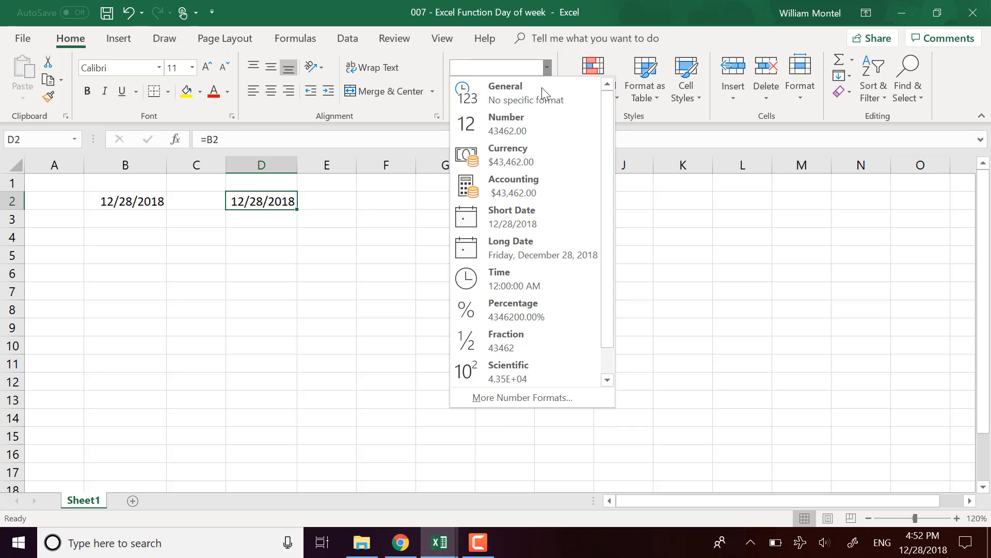
click(526, 252)
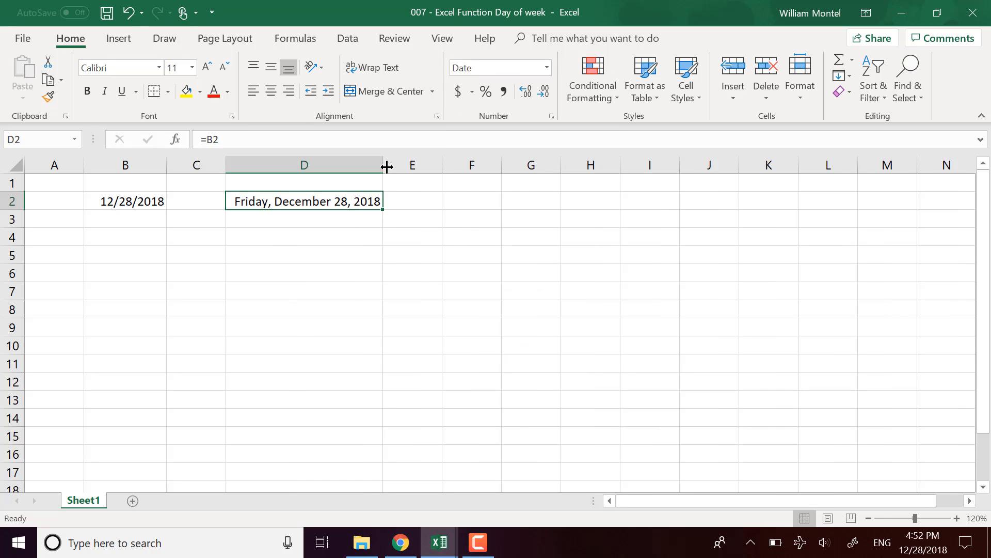
drag(384, 165, 393, 166)
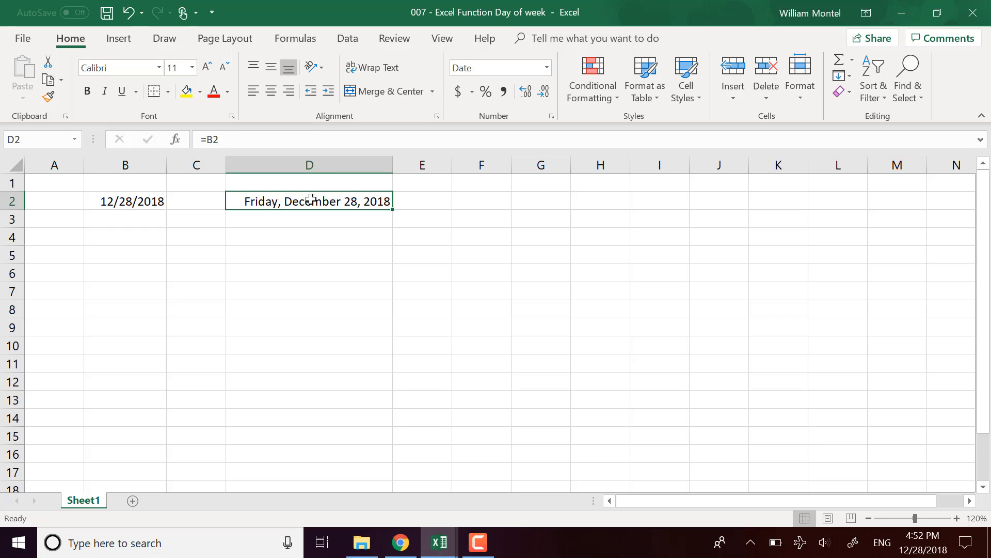
Give cell D2 the custom number format dddd so it shows only the weekday name
right_click(343, 201)
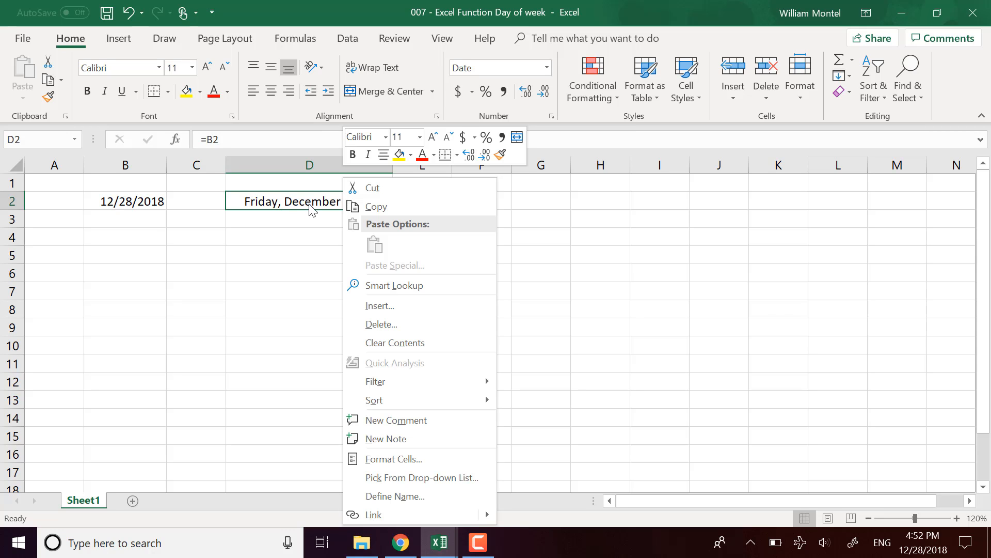
click(277, 207)
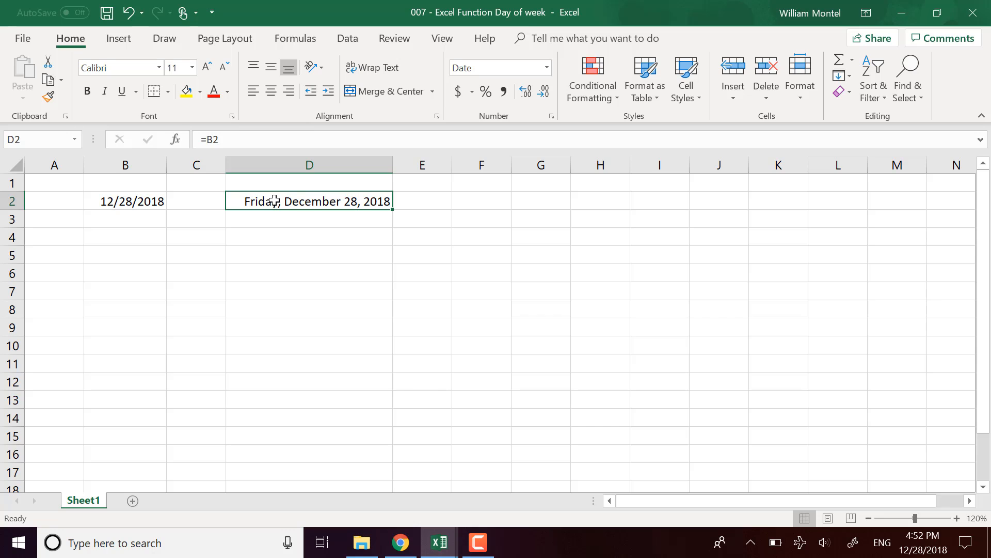
right_click(333, 205)
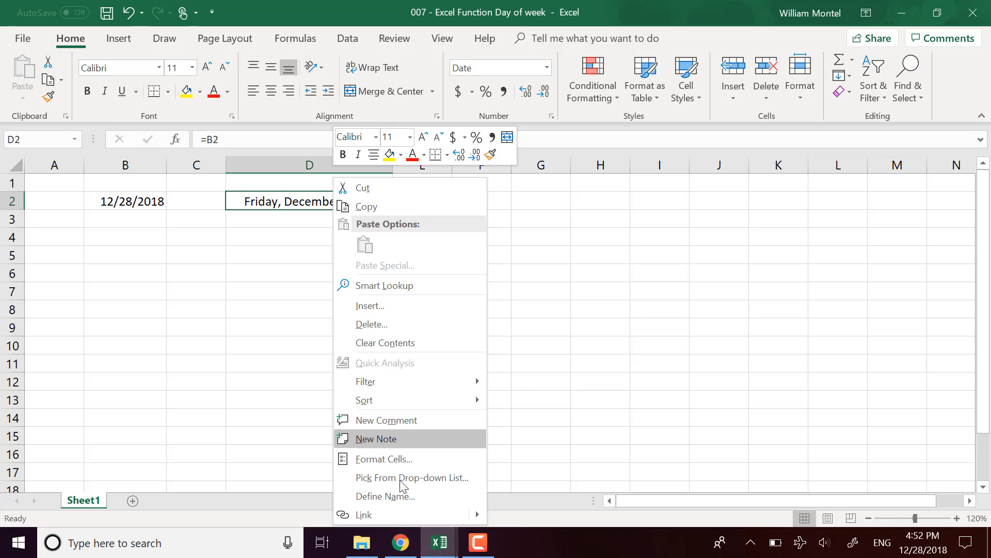
click(408, 457)
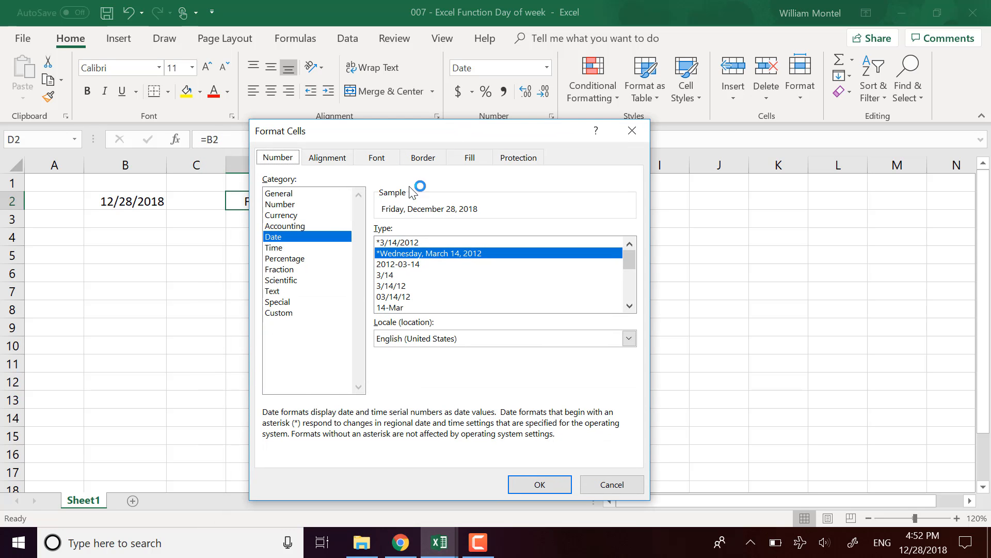
click(304, 314)
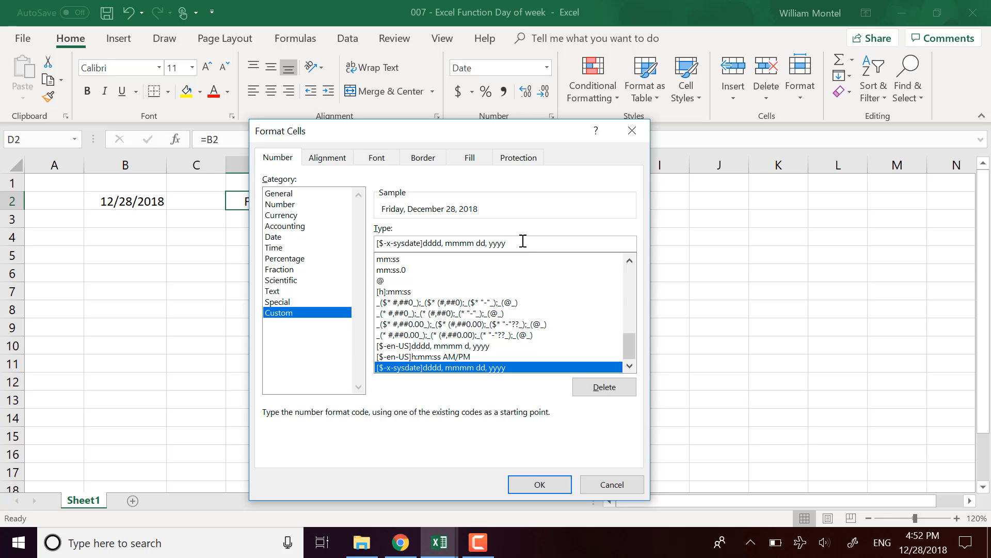
drag(521, 242, 370, 239)
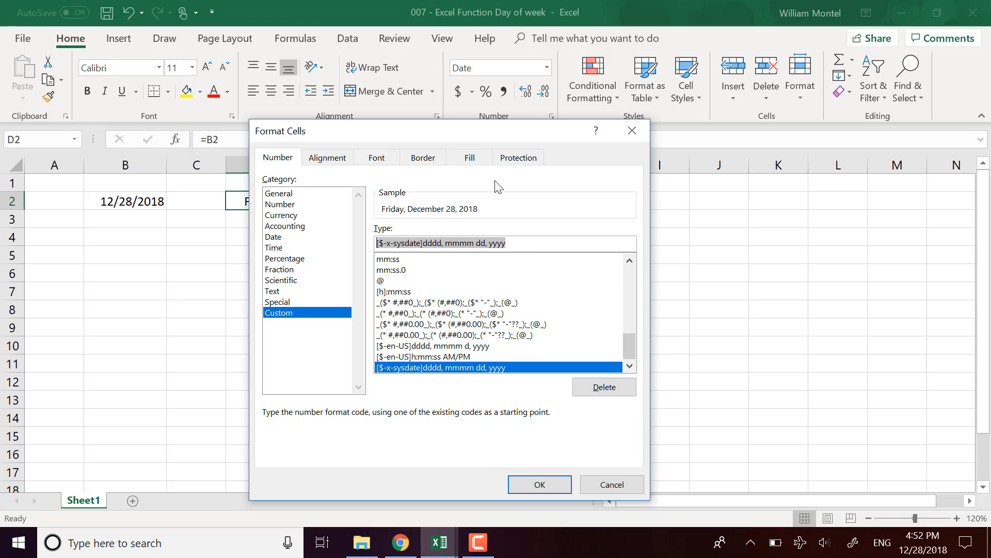
text(dd)
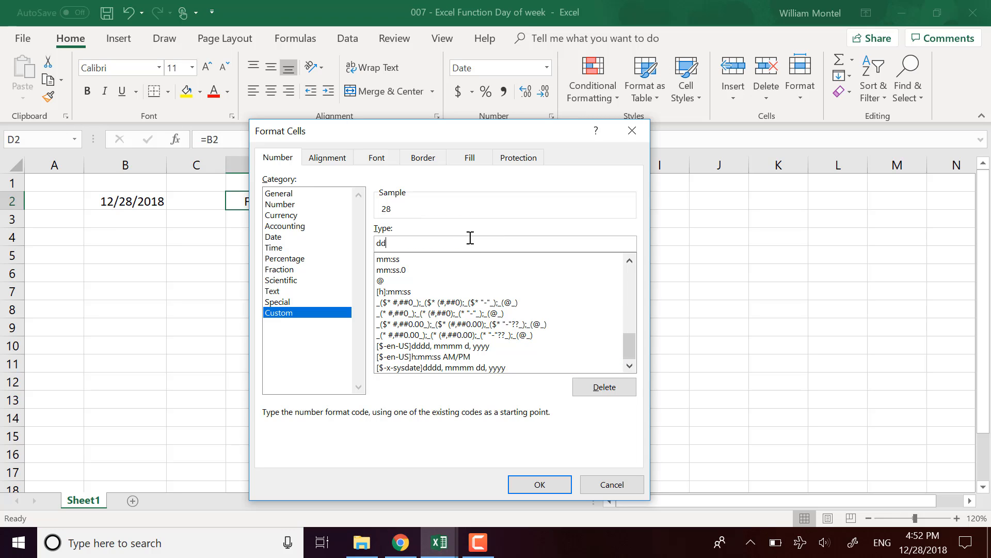
text(dd)
key(BackSpace)
text(dd)
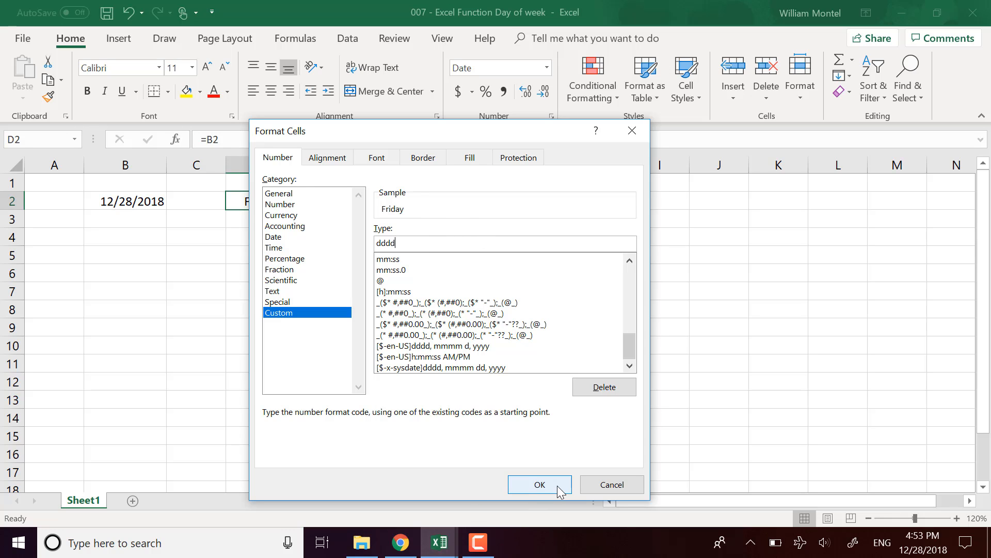
click(556, 485)
click(429, 260)
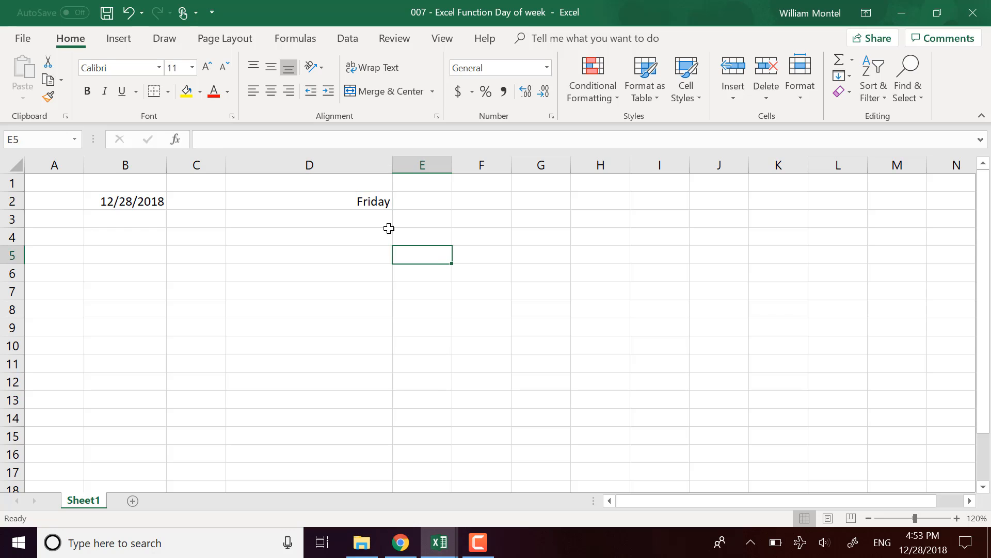
Change the formula in cell D2 to =B2+1 to give the following day's weekday
click(385, 202)
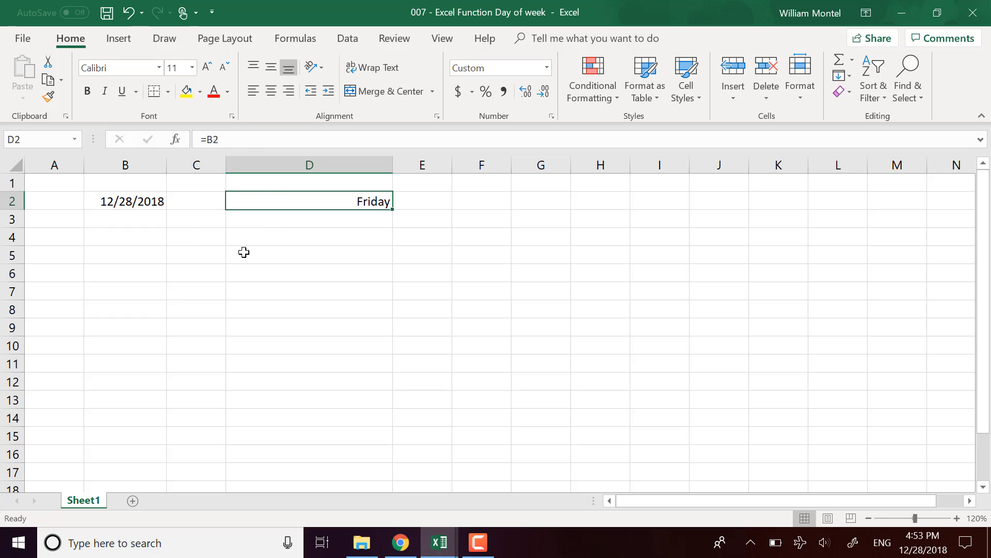
click(278, 140)
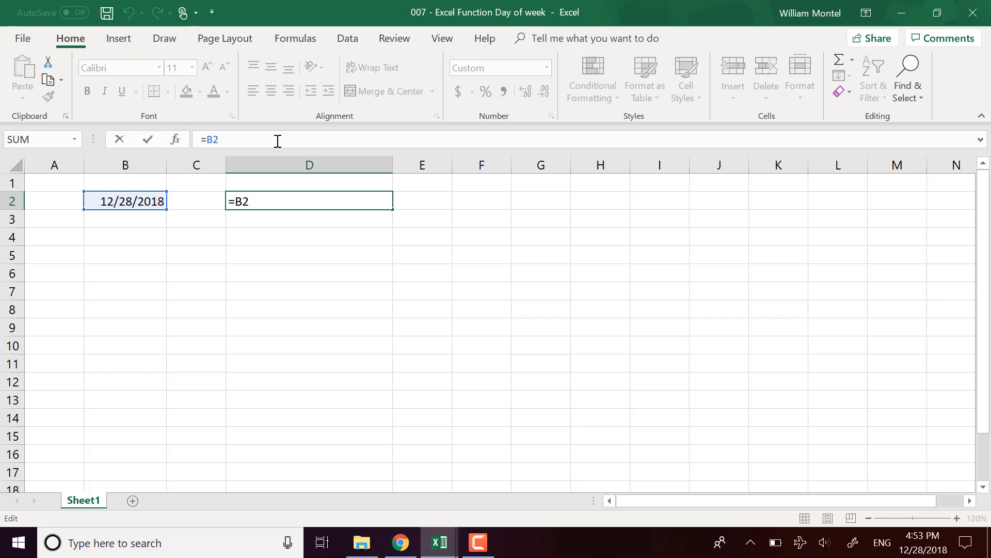
text(+1)
key(Return)
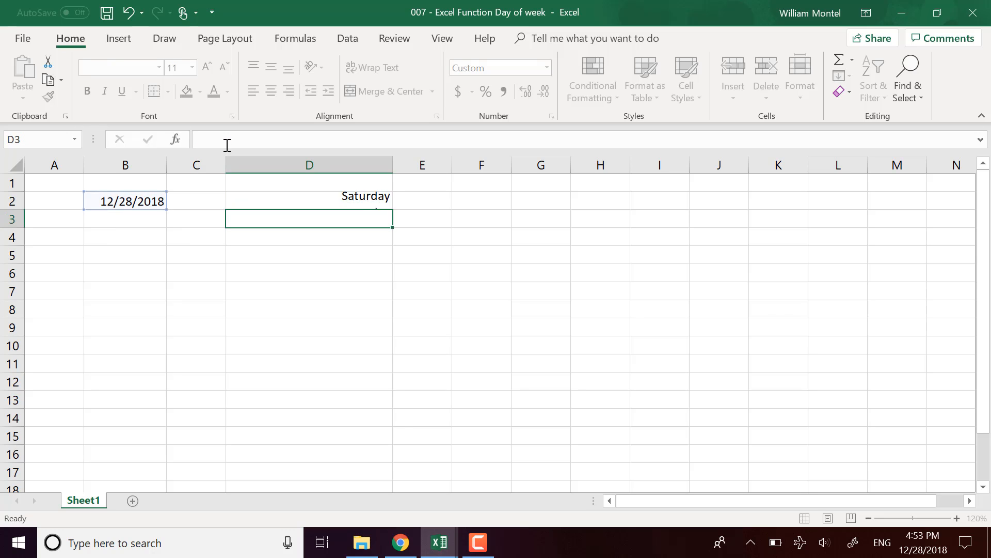
click(368, 201)
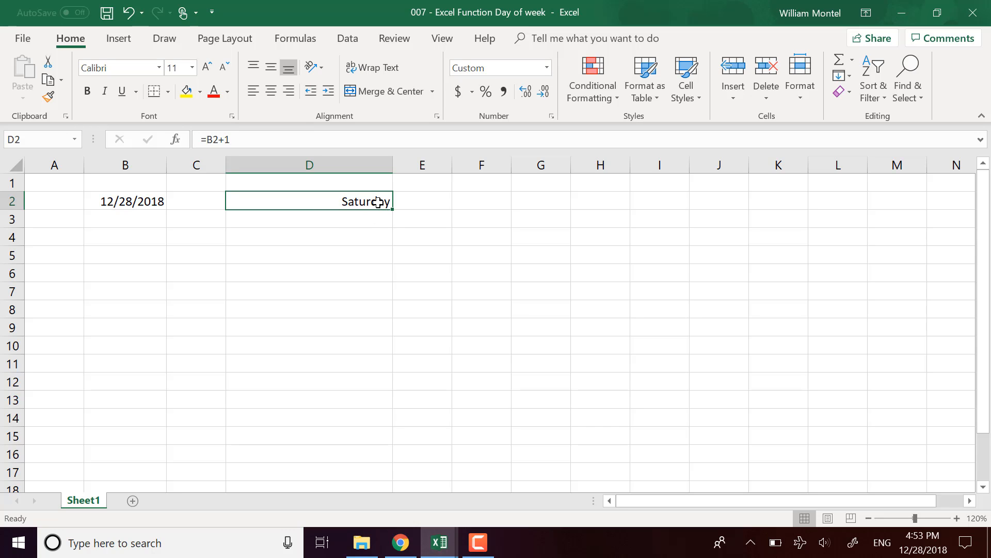
click(383, 219)
click(384, 197)
Enter the formula =B2+1 in cell B4
click(156, 234)
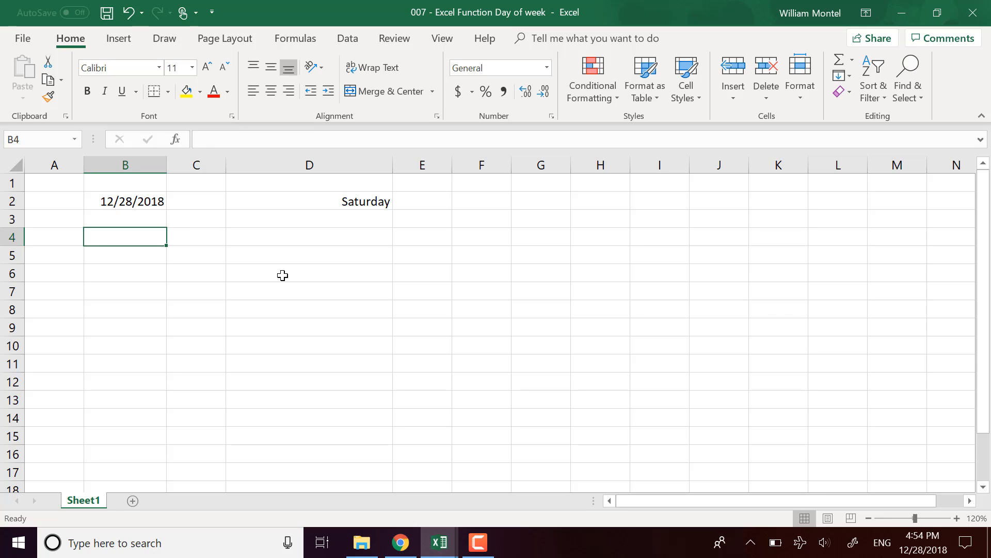
text(=)
key(Up)
key(Up)
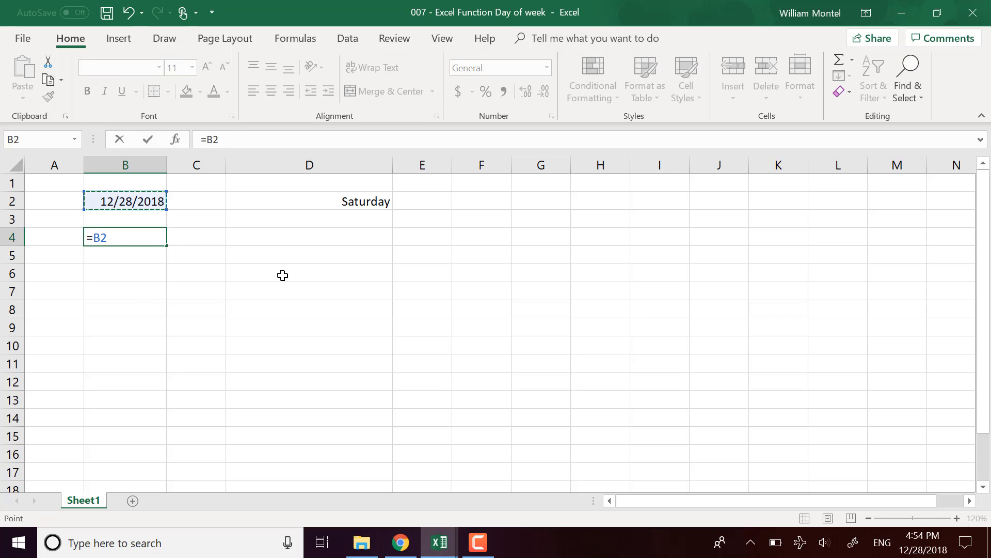
text(+1)
key(Return)
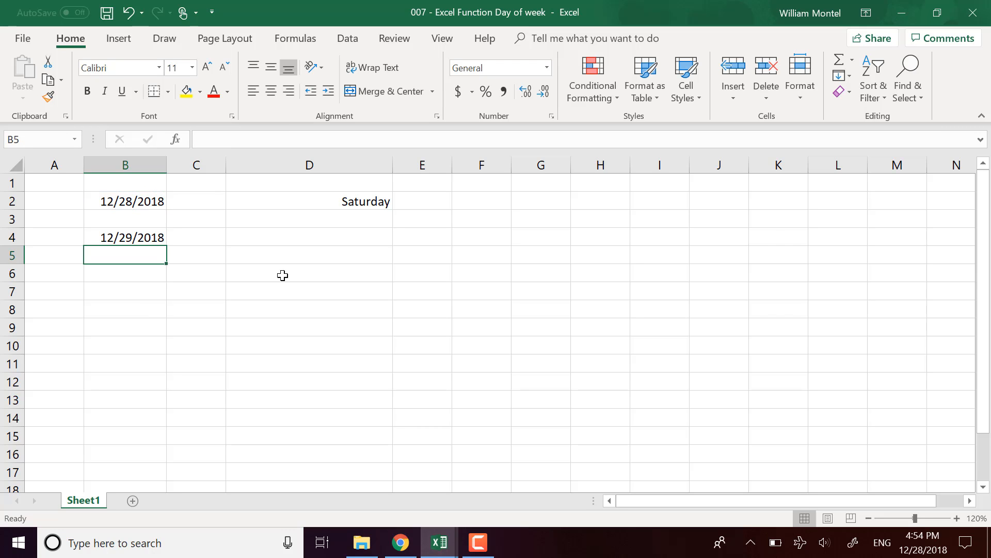
Enter the formula +B4+2 in cell B5 to advance the date above by two days
text(+)
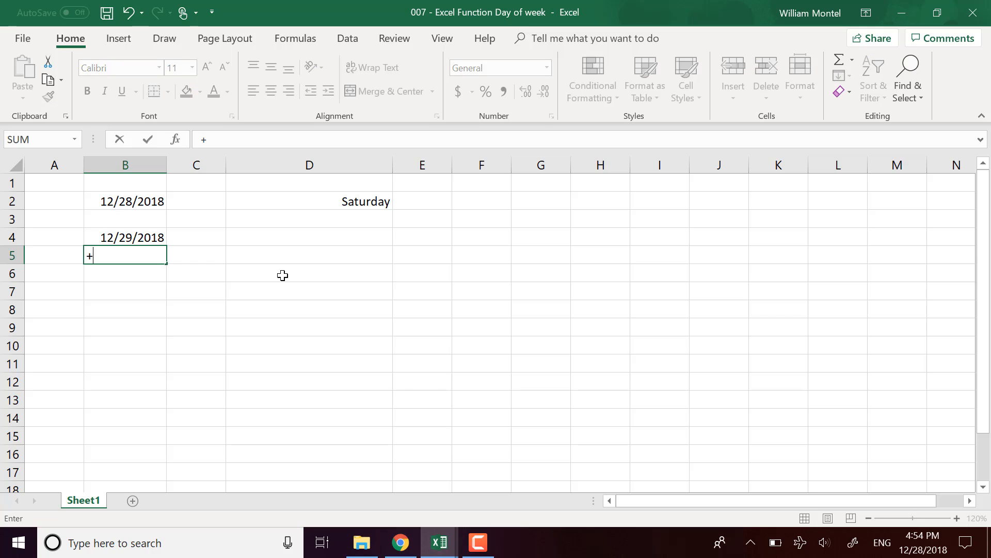
key(Up)
text(+2)
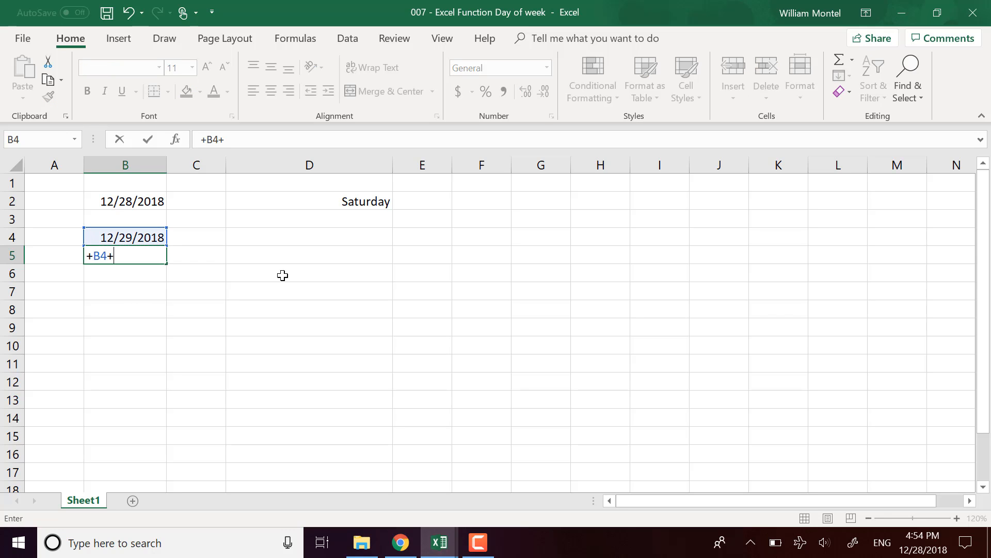
key(Return)
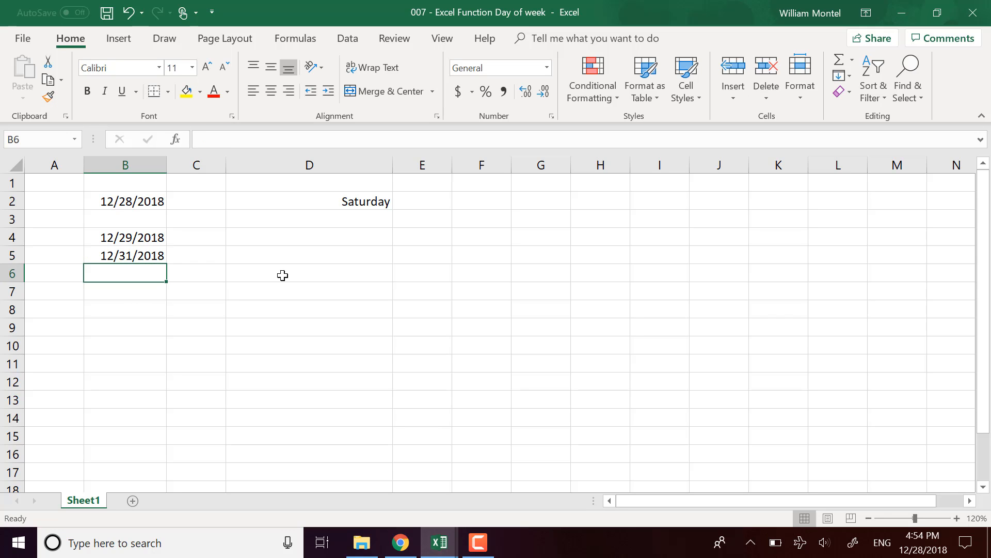
Fill the date formula in cell B5 down to cell B16
click(164, 240)
click(163, 257)
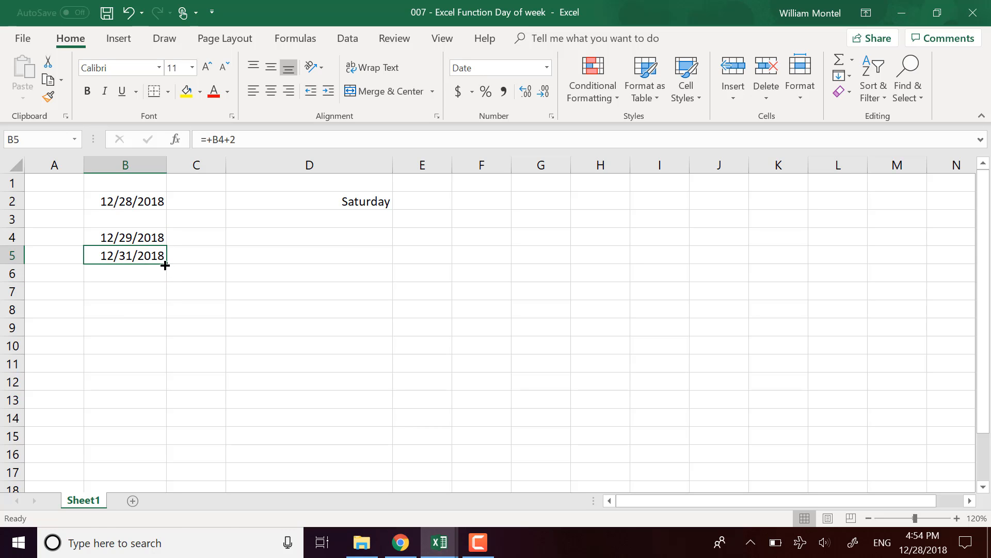
drag(166, 265, 148, 456)
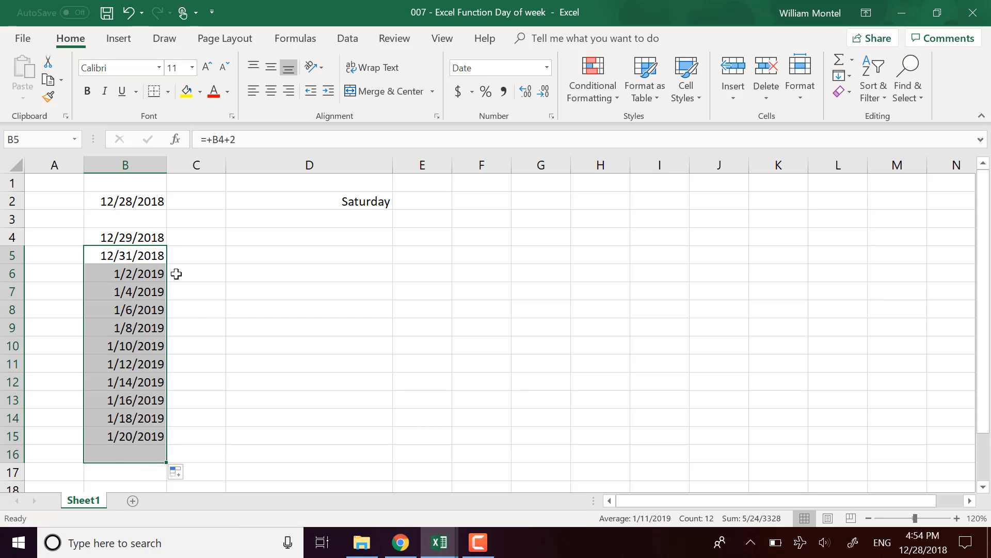
click(271, 400)
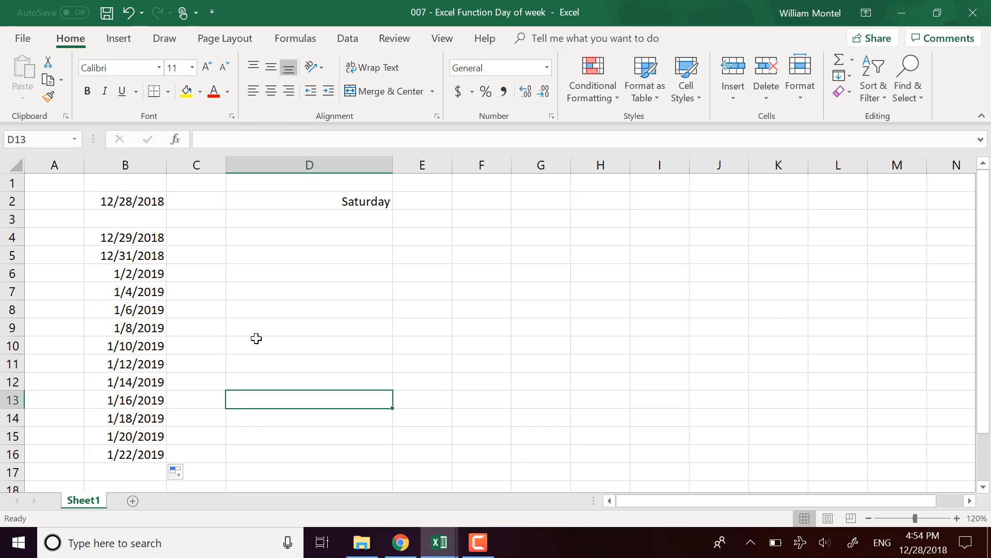
click(281, 245)
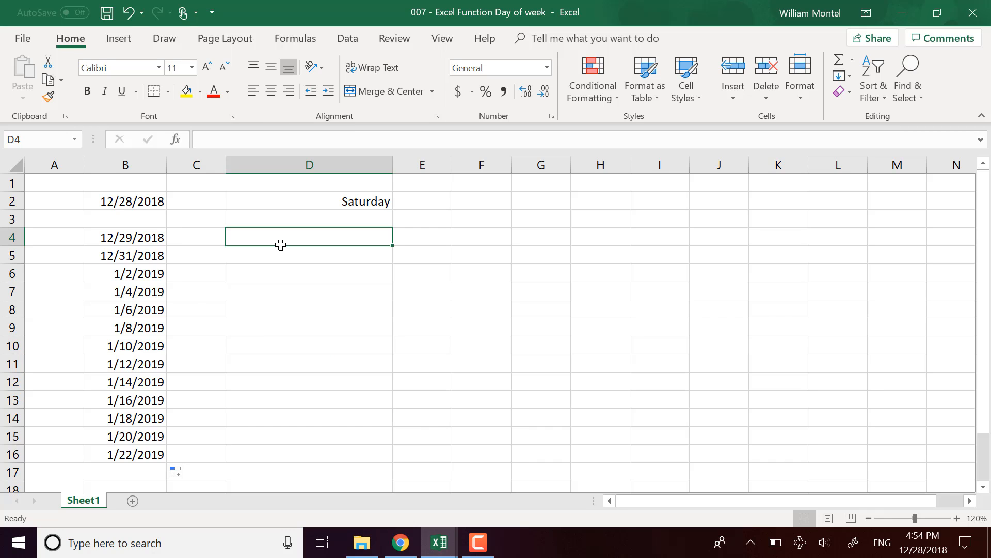
Apply the Long Date format to the dates in B4:B16
drag(137, 237, 135, 454)
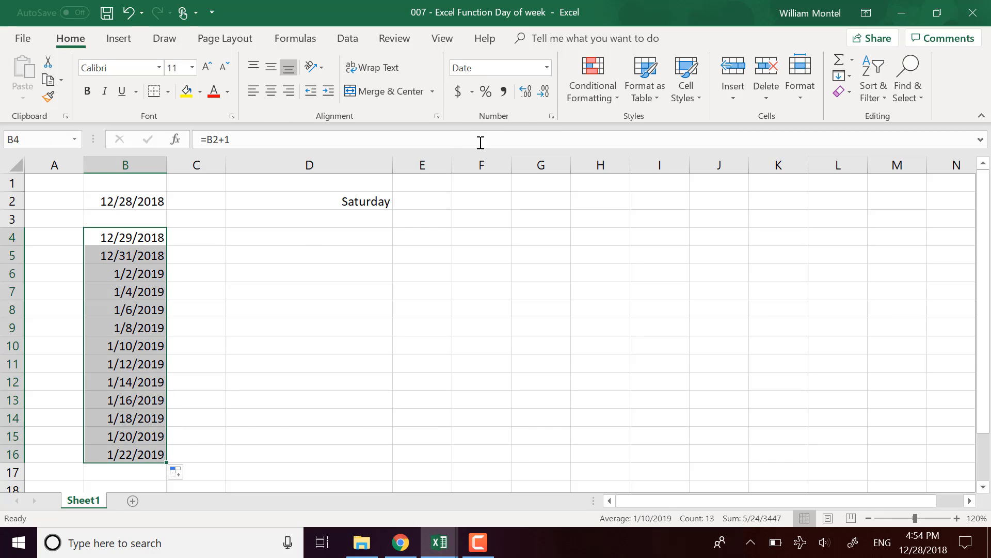
click(546, 67)
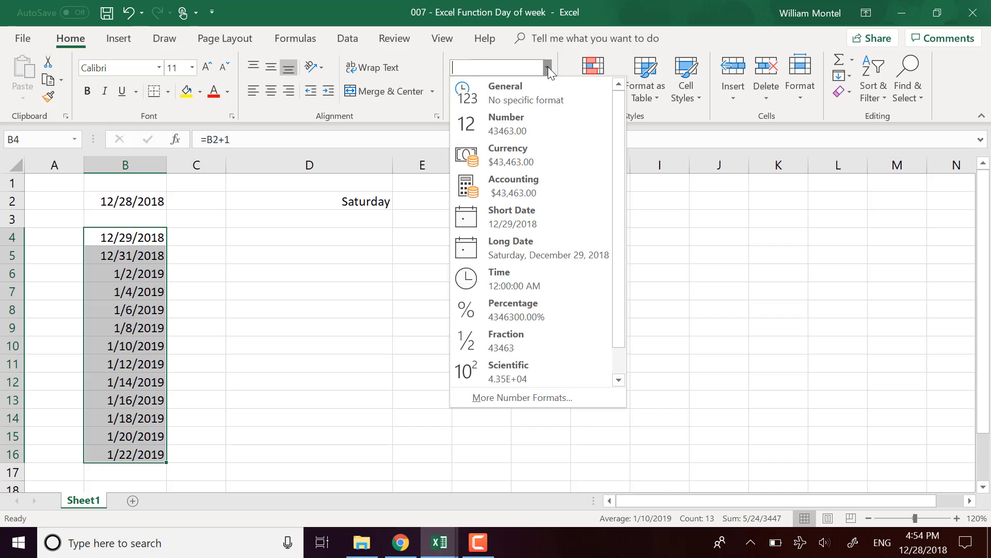
click(528, 257)
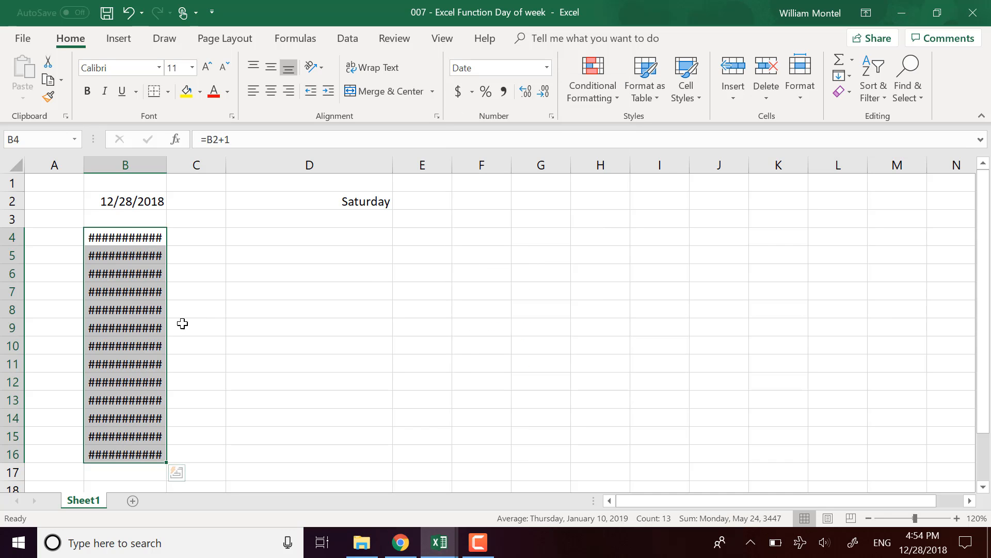
Auto-fit the width of column B to the long dates
double_click(167, 164)
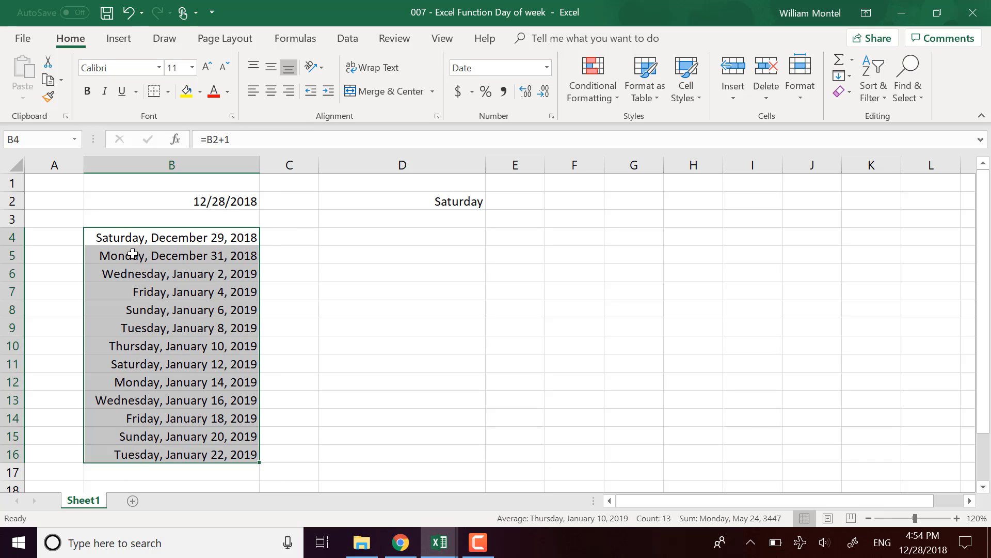
Enter the formula =WEEKDAY(B4) in cell D4
click(396, 231)
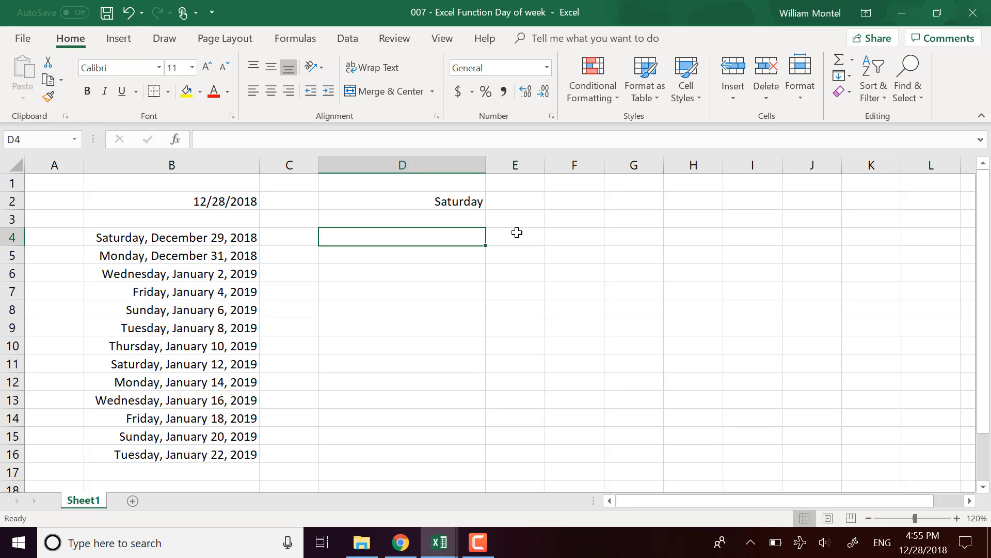
text(=day)
key(Down)
key(Down)
key(Down)
key(Down)
key(Down)
key(Down)
key(Down)
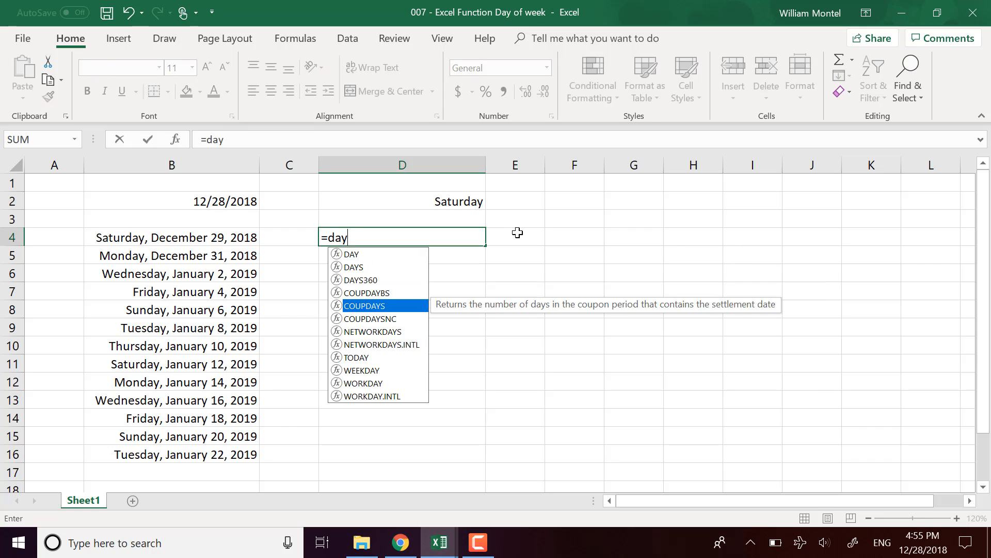
key(Down)
key(Down)
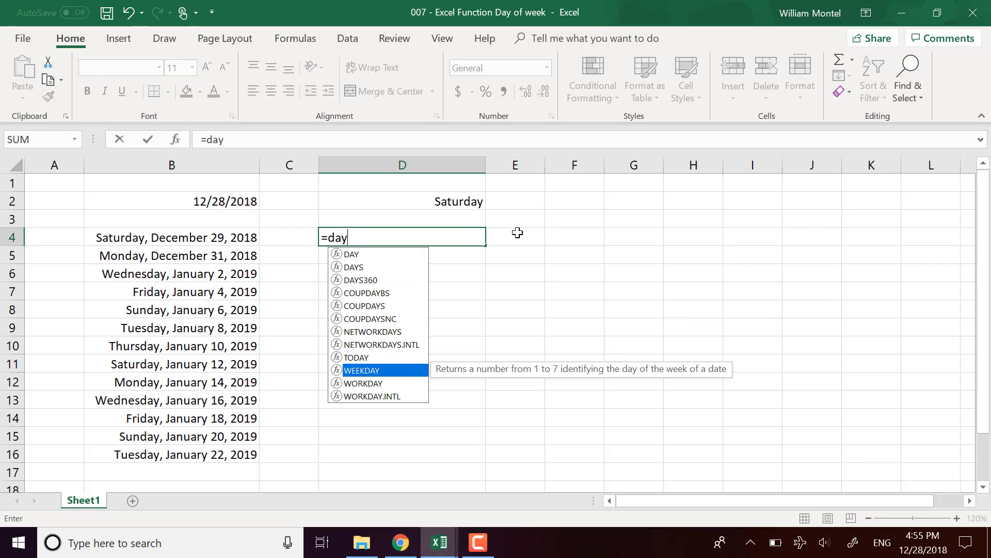
key(Tab)
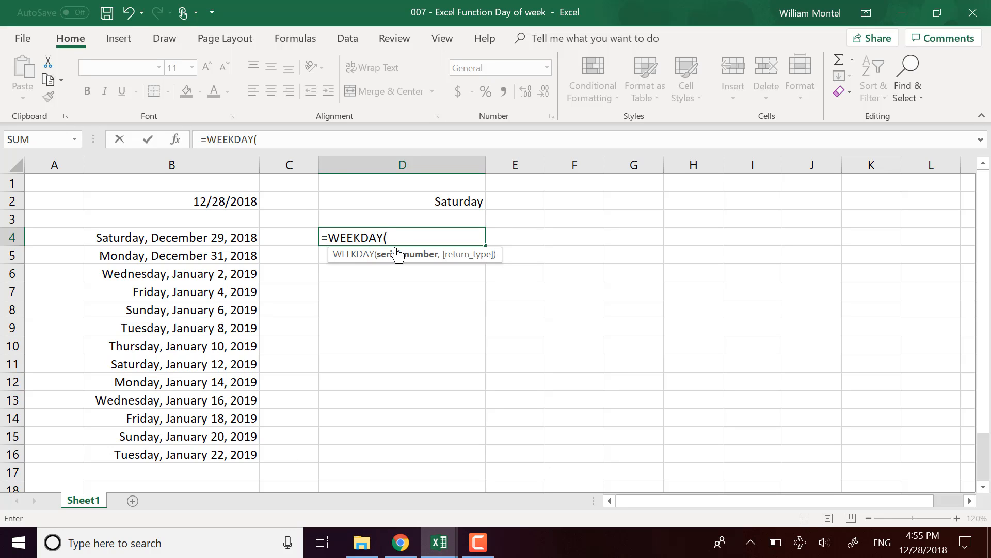
click(217, 238)
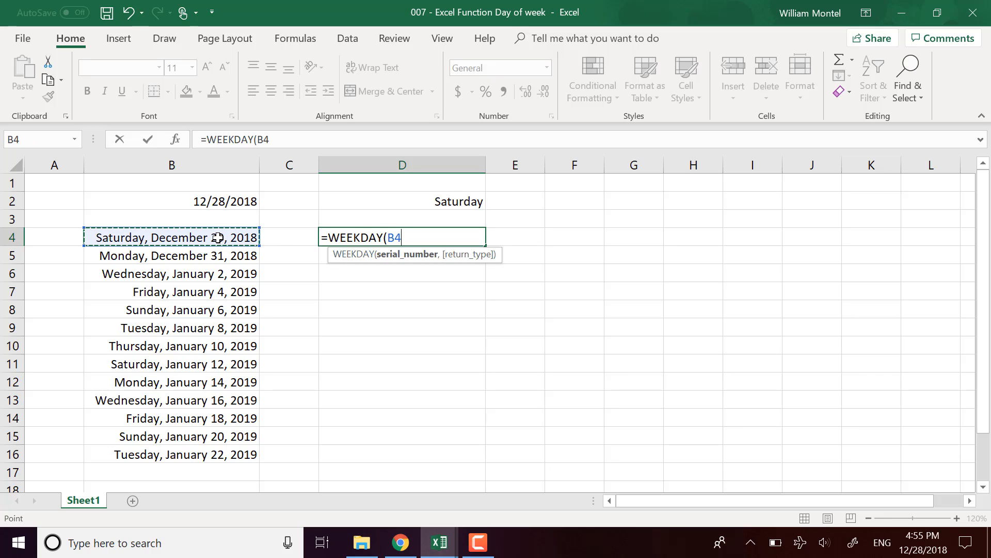
text())
key(Return)
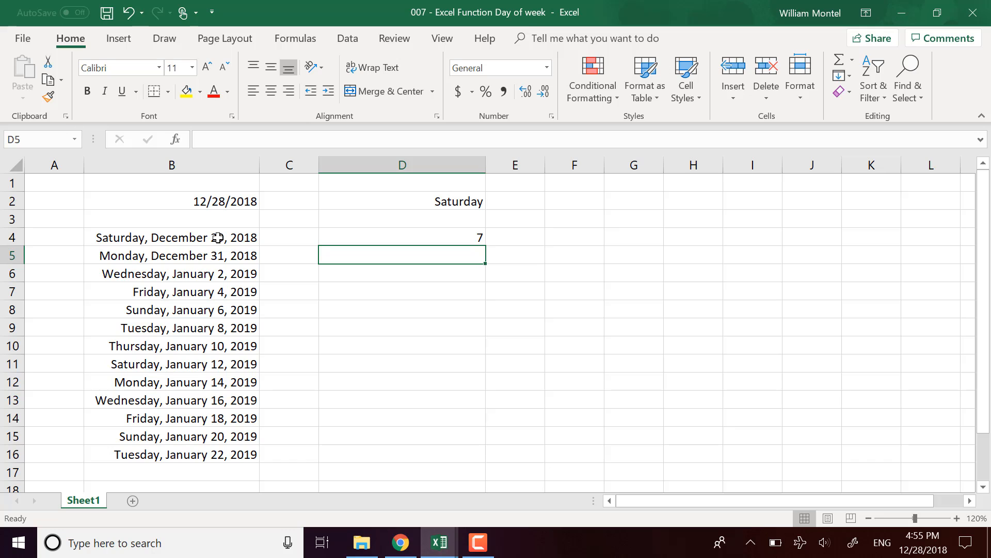
Add return type 2, numbers 1 (Monday) through 7 (Sunday), to the WEEKDAY formula in cell D4
key(Up)
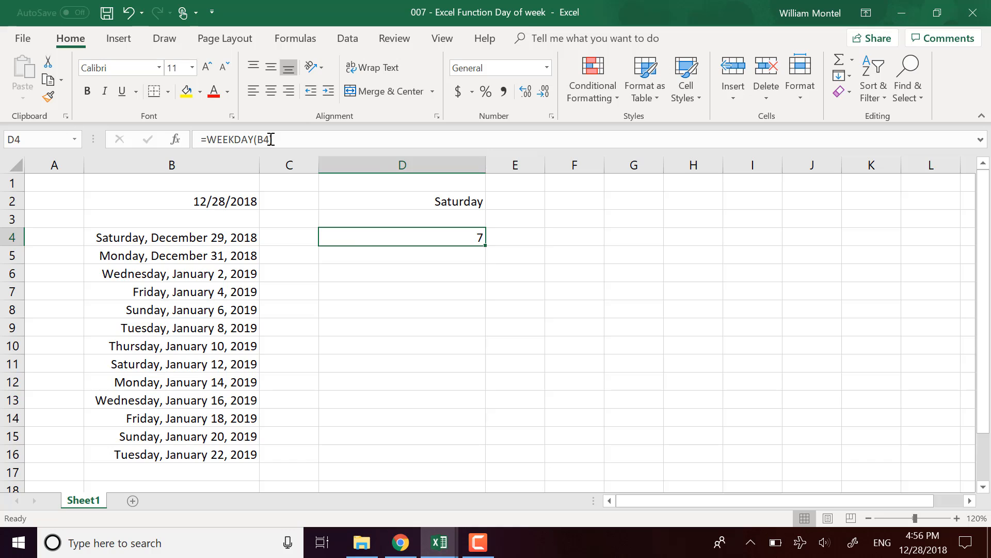
click(307, 143)
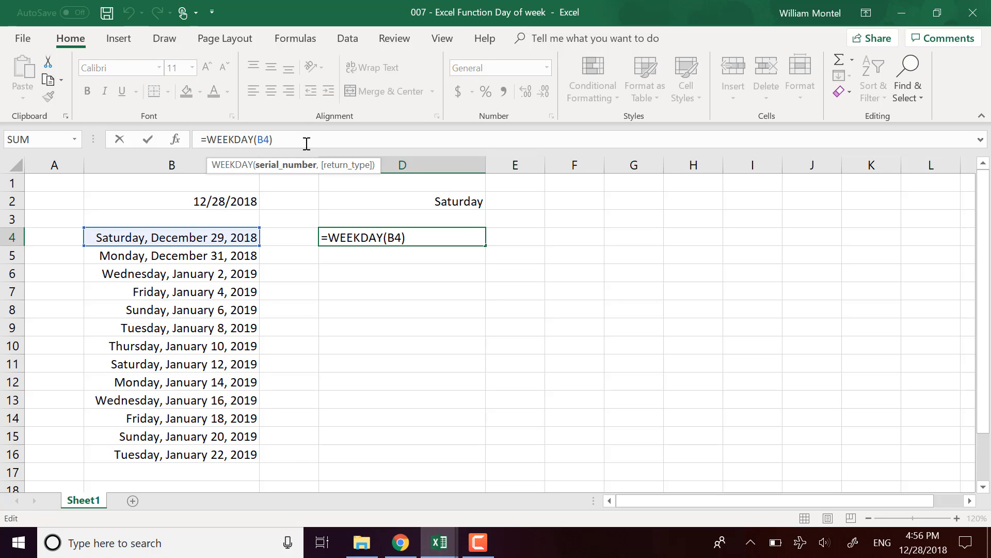
text(,)
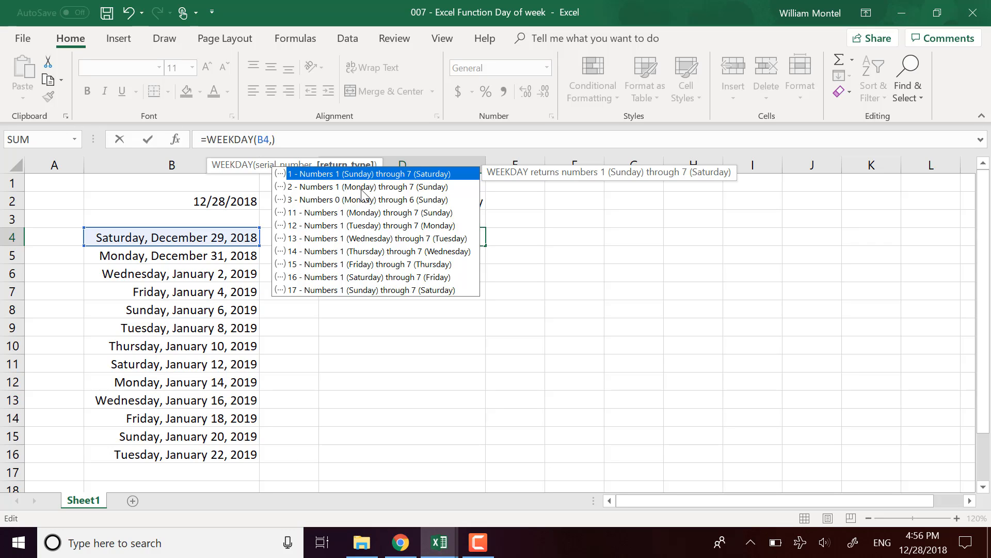
double_click(306, 187)
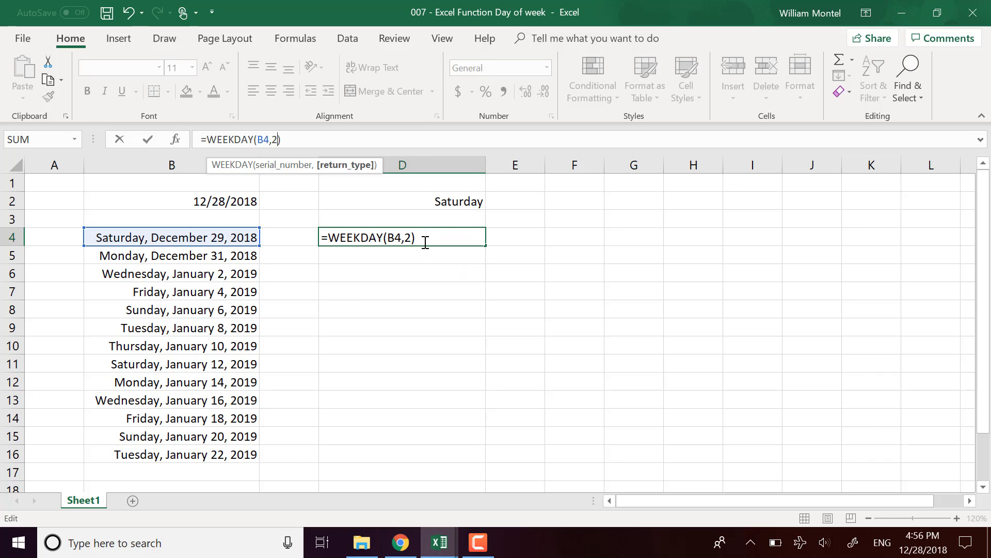
key(Return)
click(189, 237)
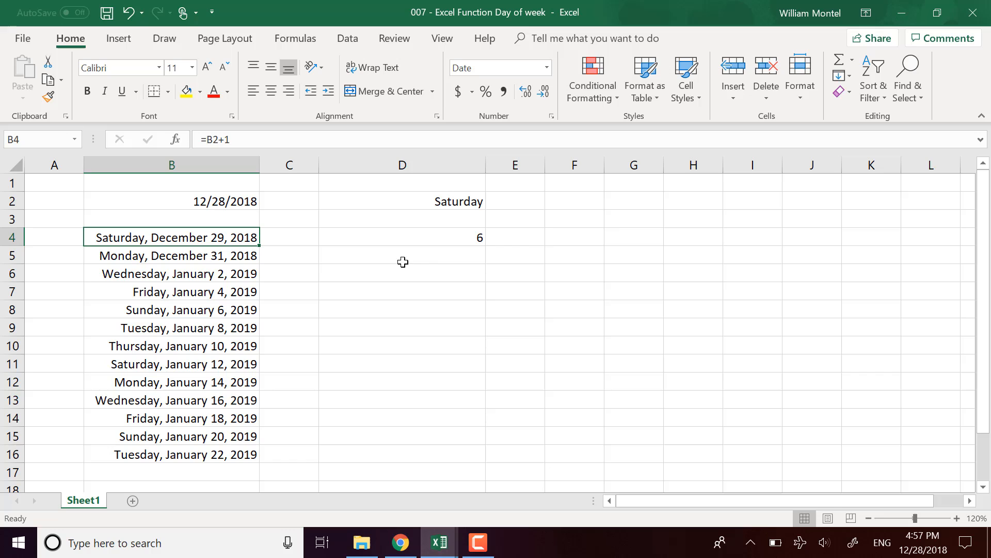
Extend the formula in D4 to =WEEKDAY(B4,2)=2 to test for Tuesdays, and fill it down to D16
click(459, 237)
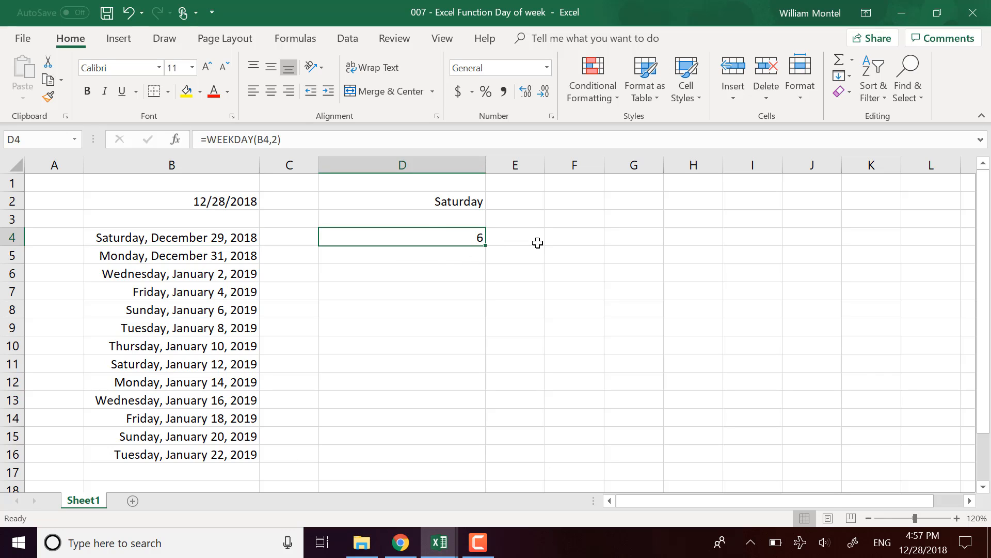
click(207, 139)
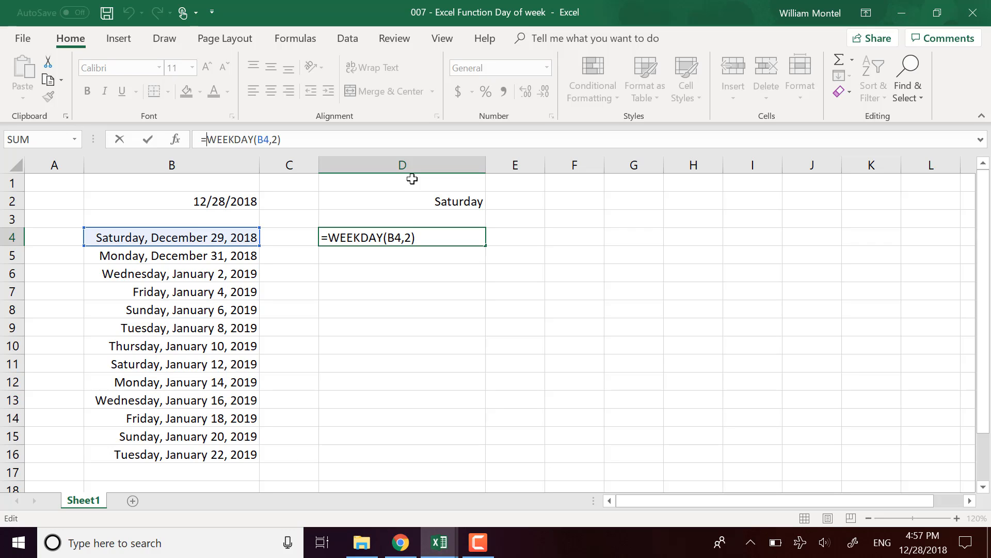
click(313, 140)
text(=2)
key(Return)
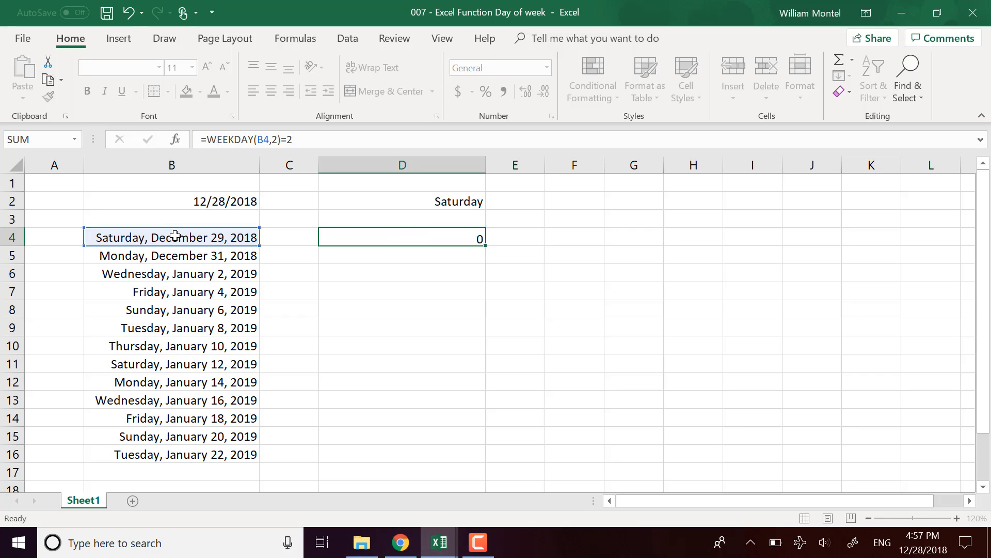
click(420, 228)
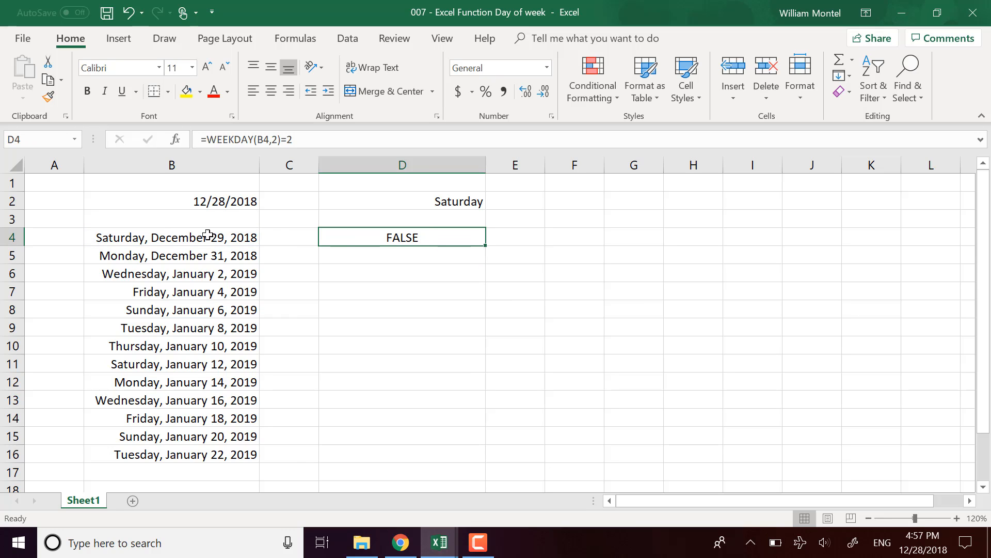
drag(488, 244, 458, 460)
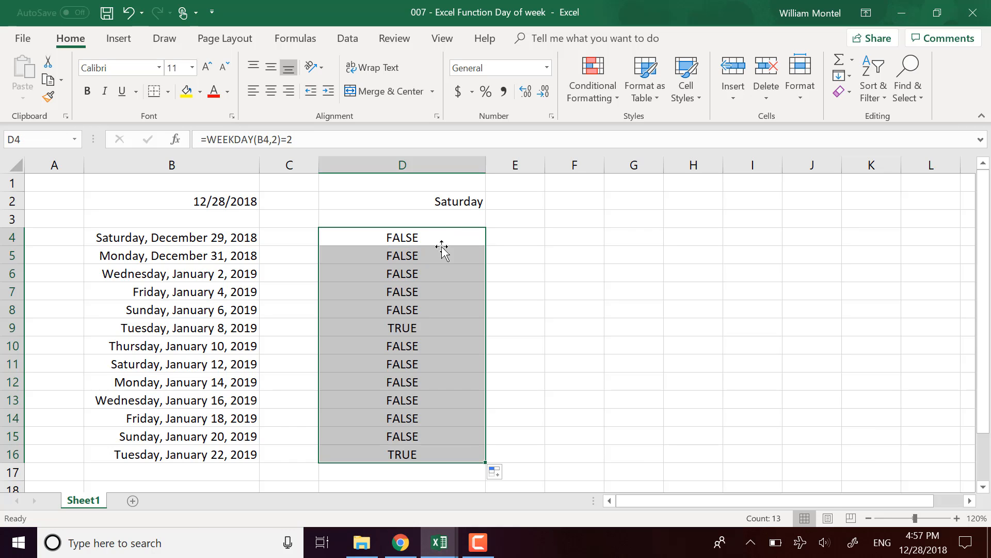
Compare the Tuesday test results in rows 9 and 16 with their dates, and examine the return type in D16's formula
click(425, 327)
drag(425, 327, 196, 330)
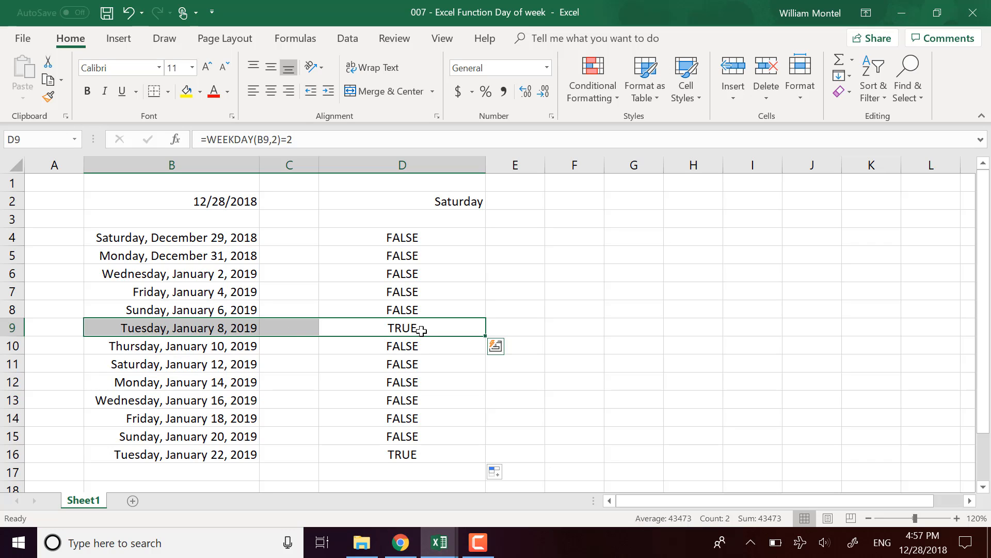
click(408, 454)
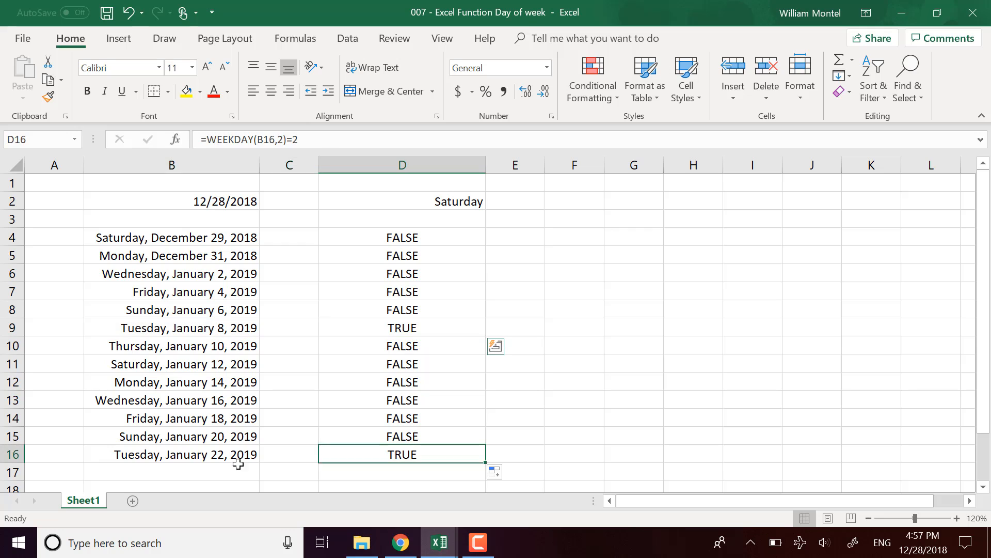
drag(238, 463, 217, 444)
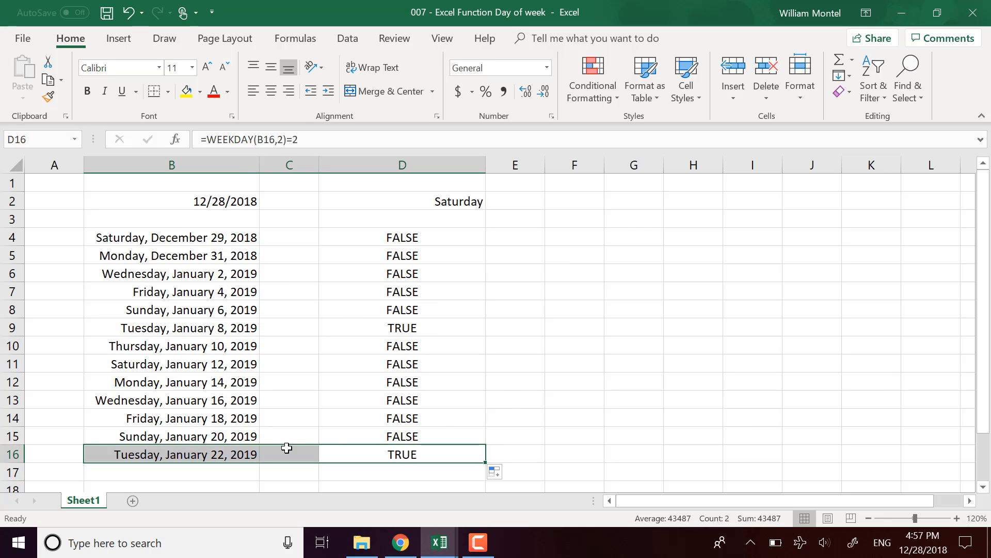
click(398, 453)
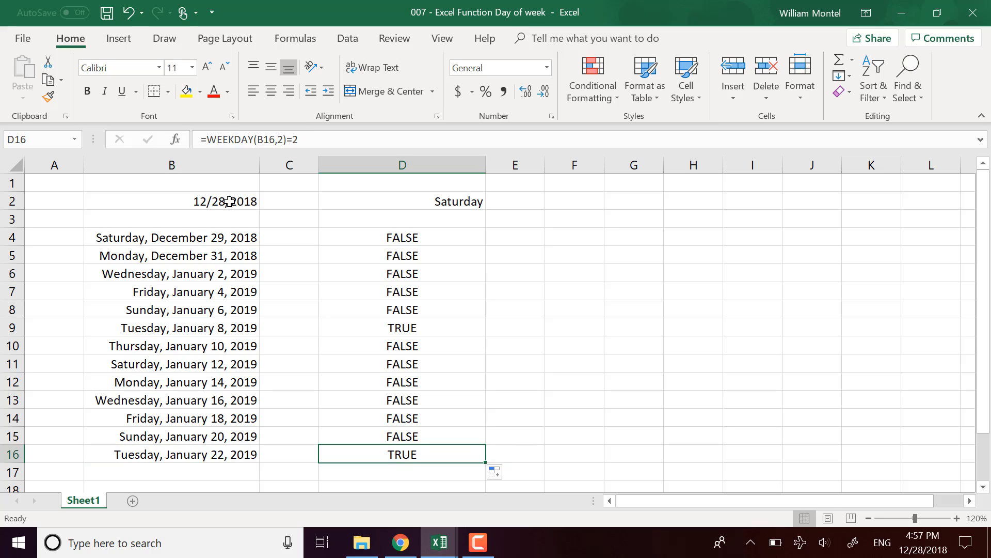
click(244, 139)
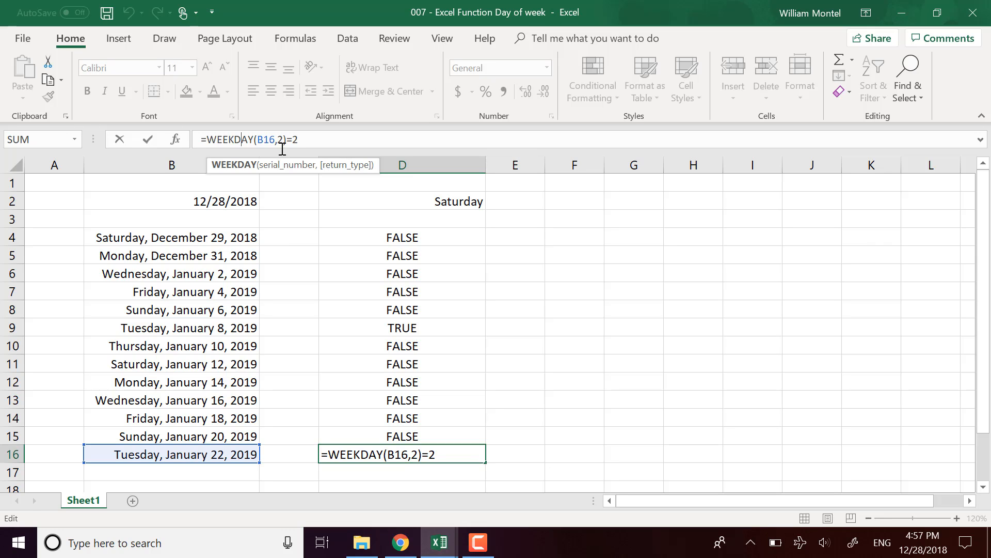
double_click(281, 139)
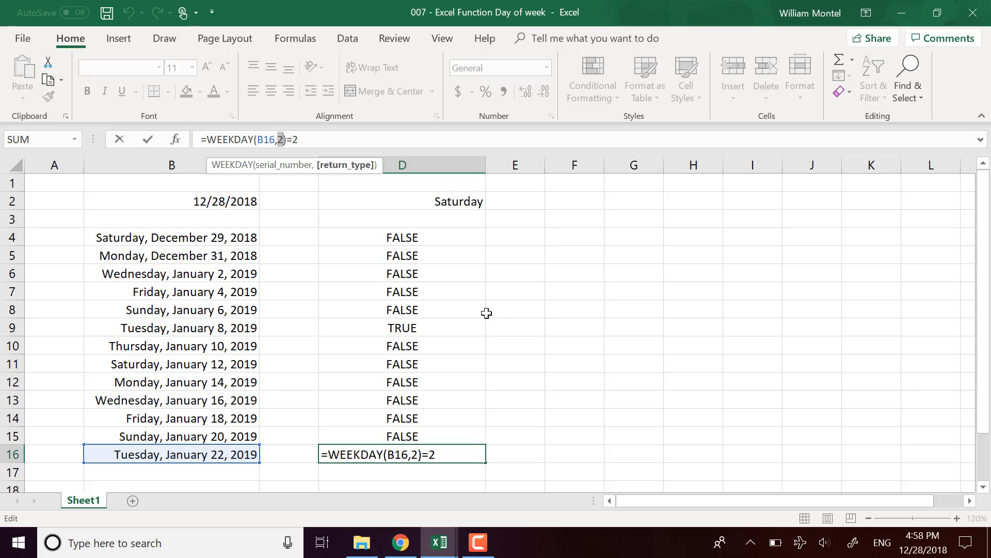
key(ctrl+Return)
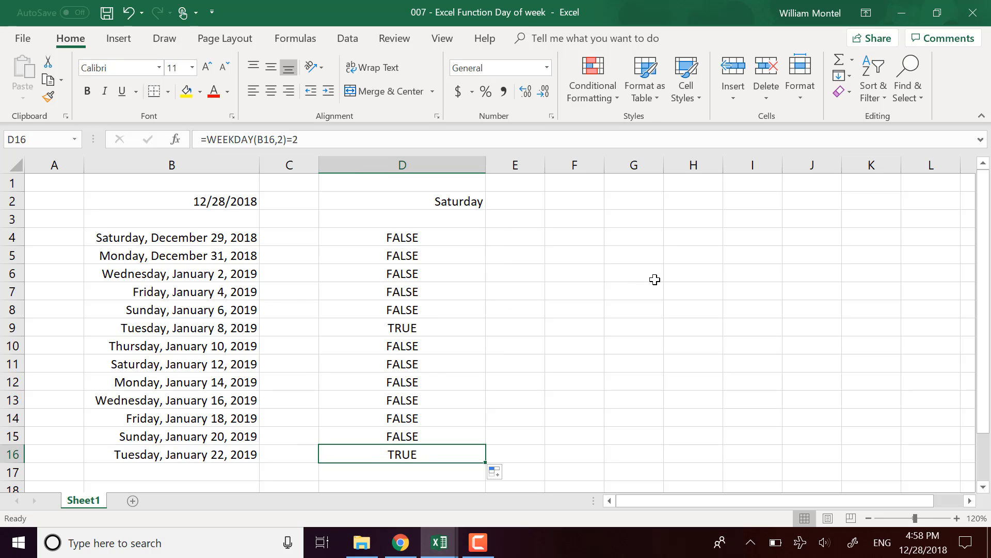
click(431, 328)
click(593, 338)
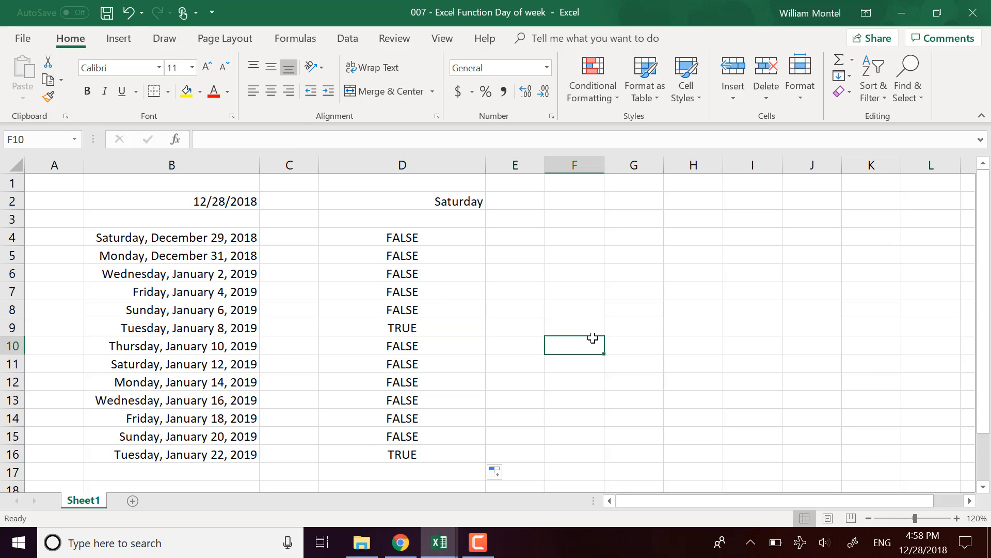